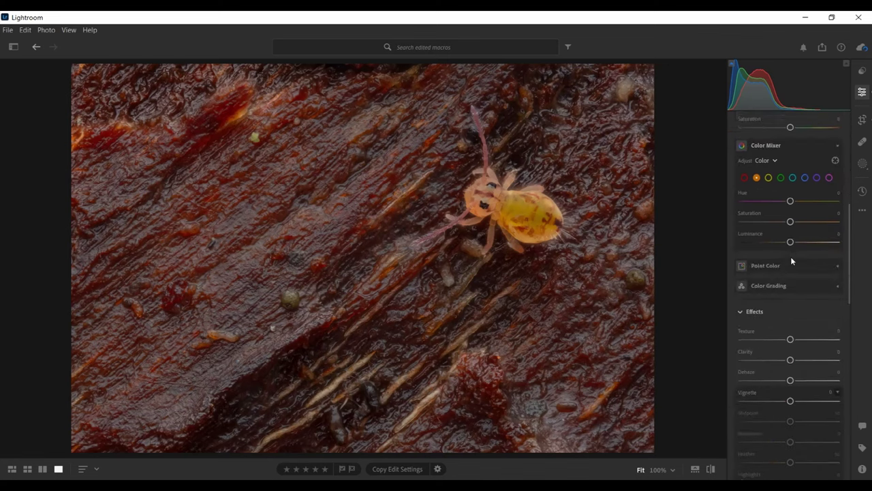
Set Dehaze to +9 and add a vignette of −10 with midpoint 41 and feather 84.
left_click_drag(791, 358, 795, 358)
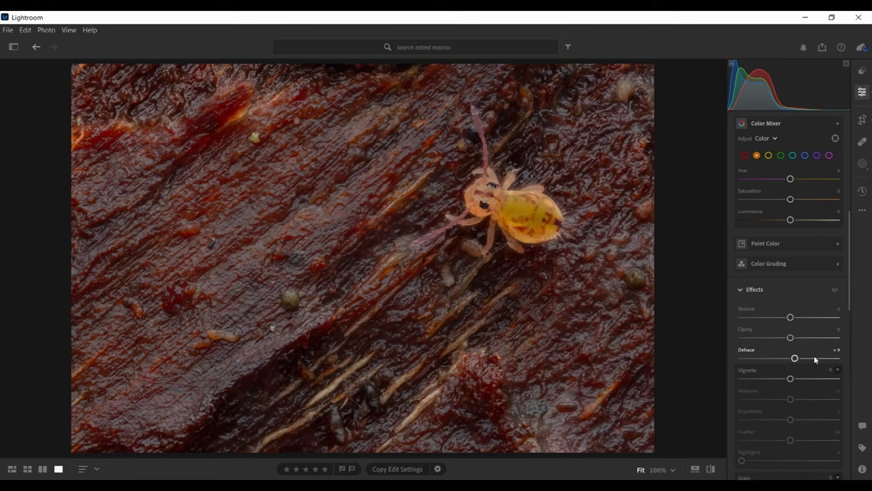
left_click_drag(791, 381, 786, 381)
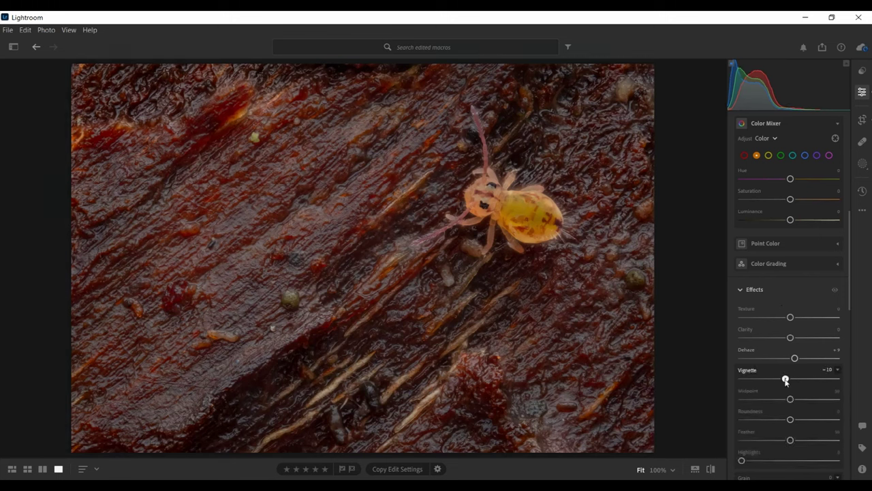
left_click(823, 440)
left_click(781, 400)
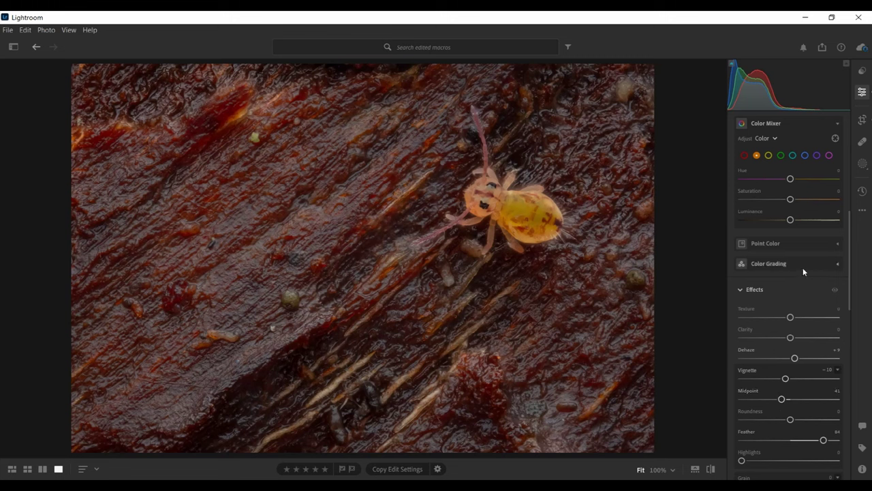
Darken the lower part of the photo with a slanted linear gradient mask: exposure −0.96, whites +17, blacks −8.
left_click(863, 164)
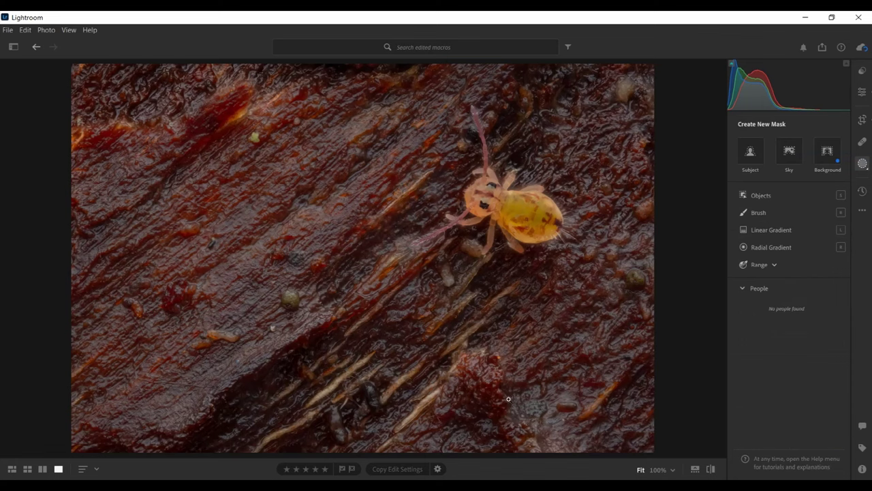
key("l")
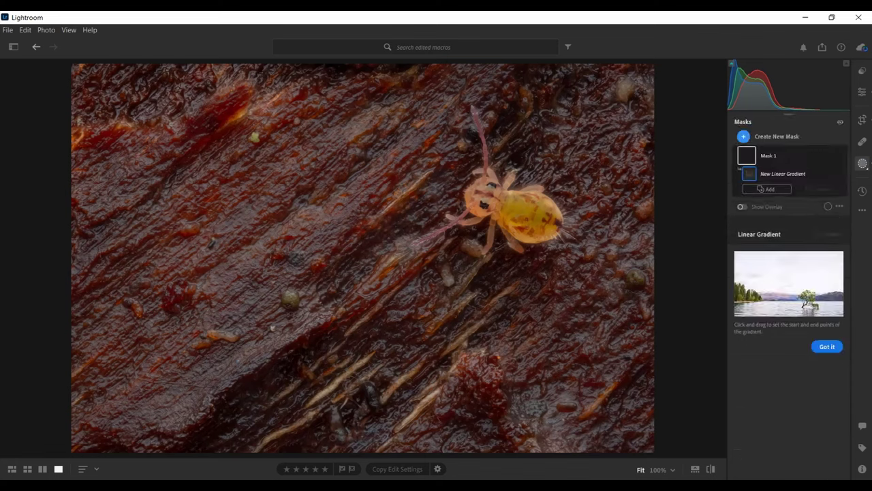
left_click_drag(500, 328, 470, 175)
left_click_drag(495, 302, 515, 364)
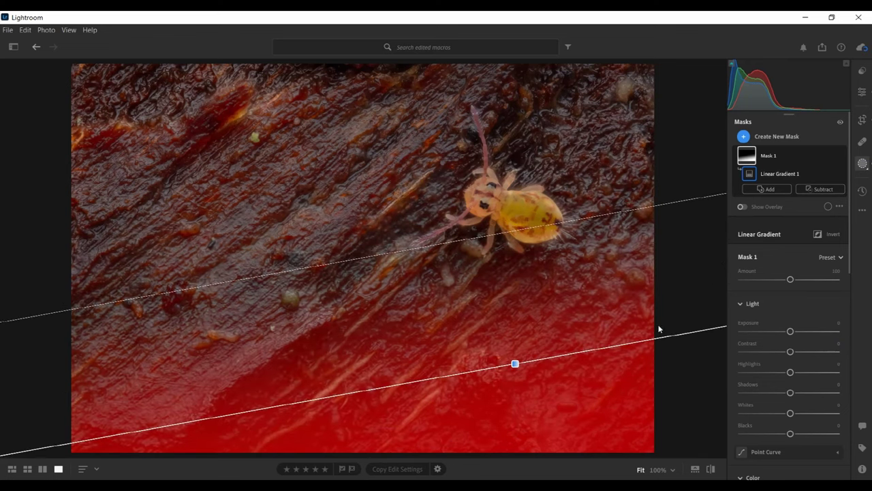
left_click_drag(790, 331, 779, 332)
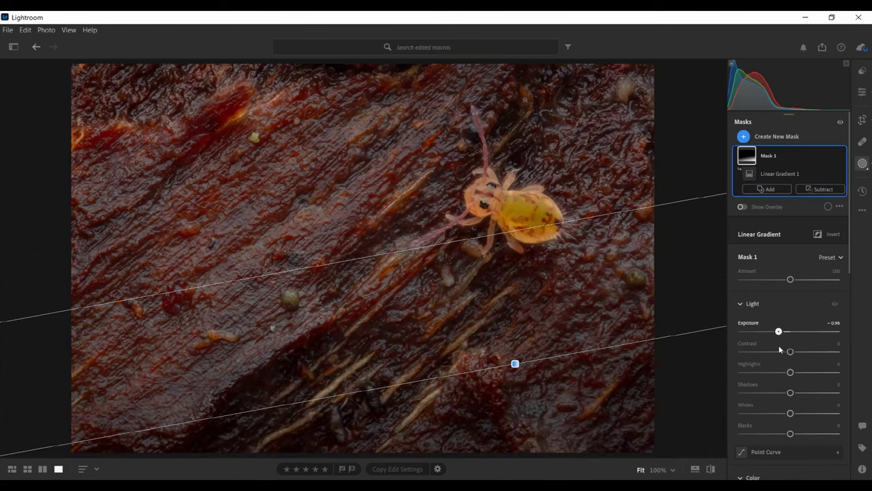
left_click_drag(789, 433, 798, 414)
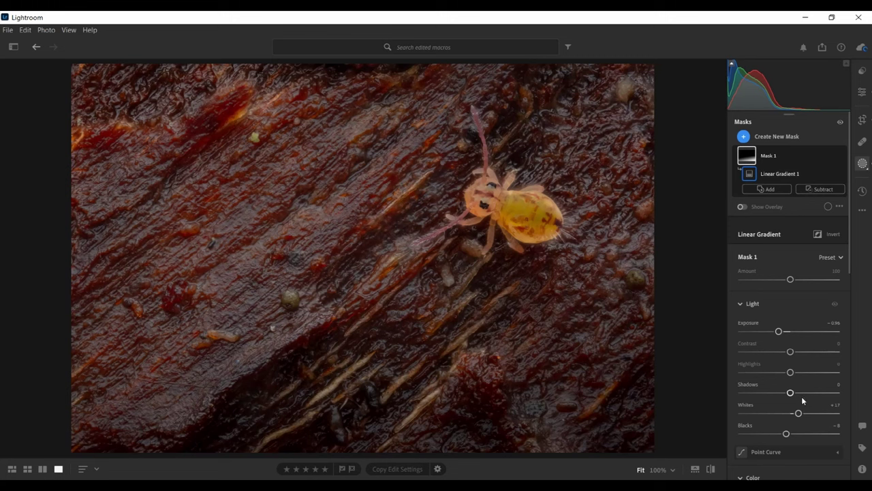
Brighten the photo's upper-left area with a second linear gradient mask: exposure +0.68, highlights −15, shadows +30, whites +12.
left_click(744, 137)
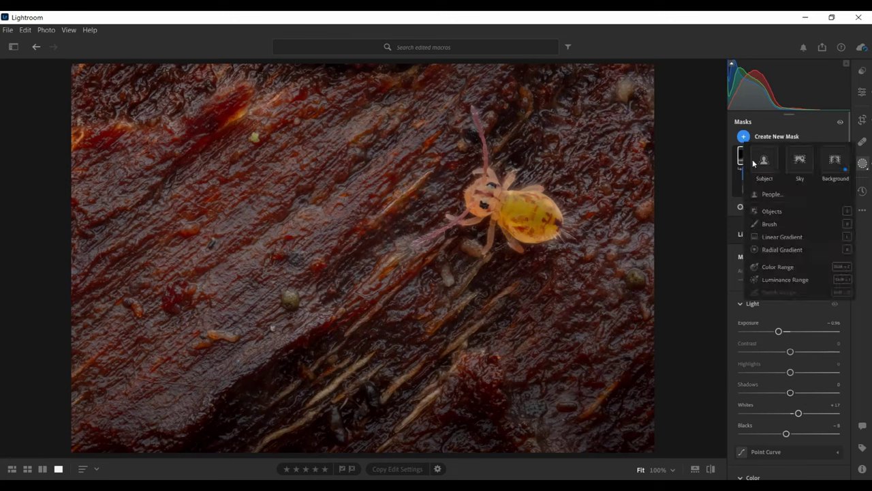
left_click(778, 237)
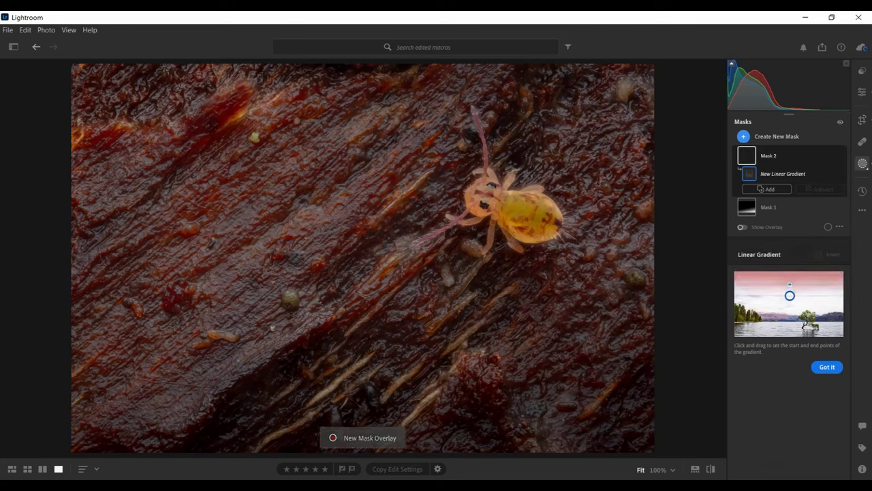
left_click_drag(255, 133, 323, 318)
left_click_drag(286, 208, 246, 107)
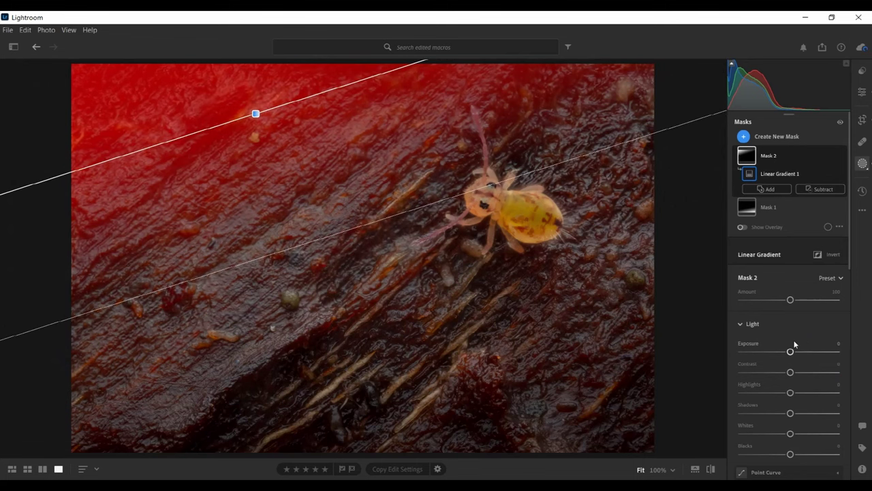
left_click_drag(791, 354, 800, 356)
left_click_drag(790, 393, 783, 393)
left_click_drag(790, 434, 804, 413)
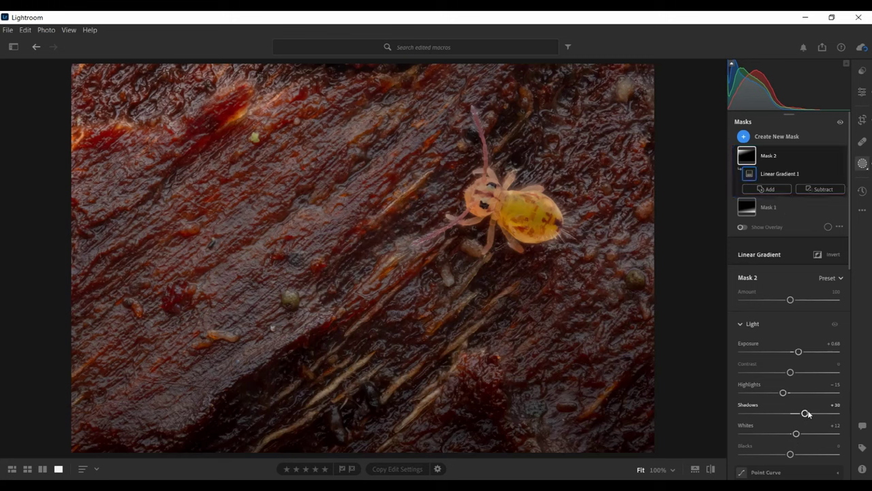
Add a tilted radial gradient mask around the springtail with exposure +0.20, whites +14 and slightly raised contrast.
left_click(744, 136)
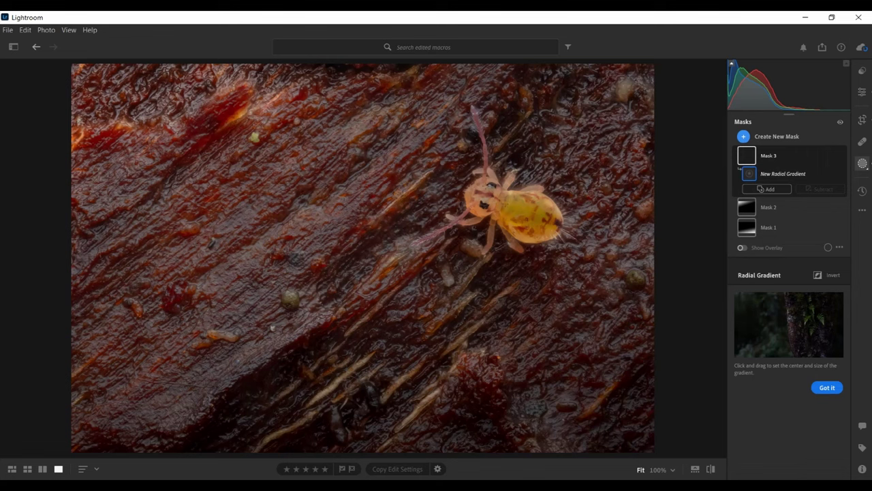
left_click_drag(507, 207, 625, 289)
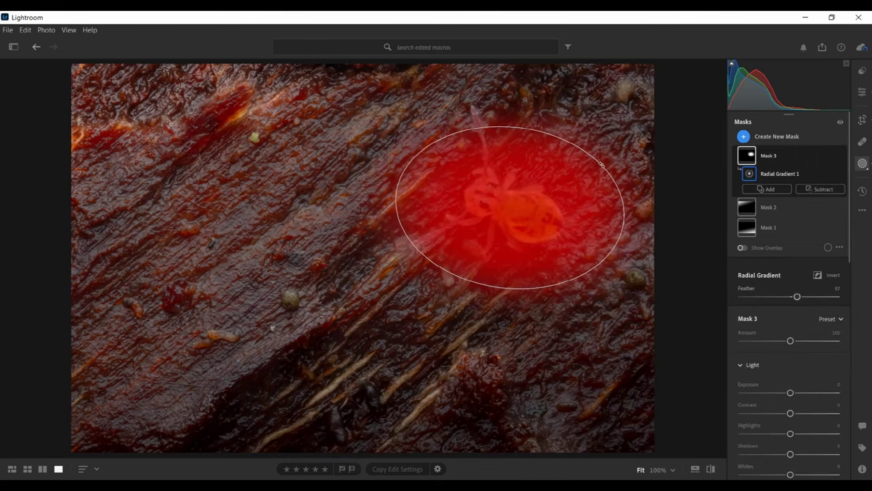
left_click_drag(530, 203, 521, 204)
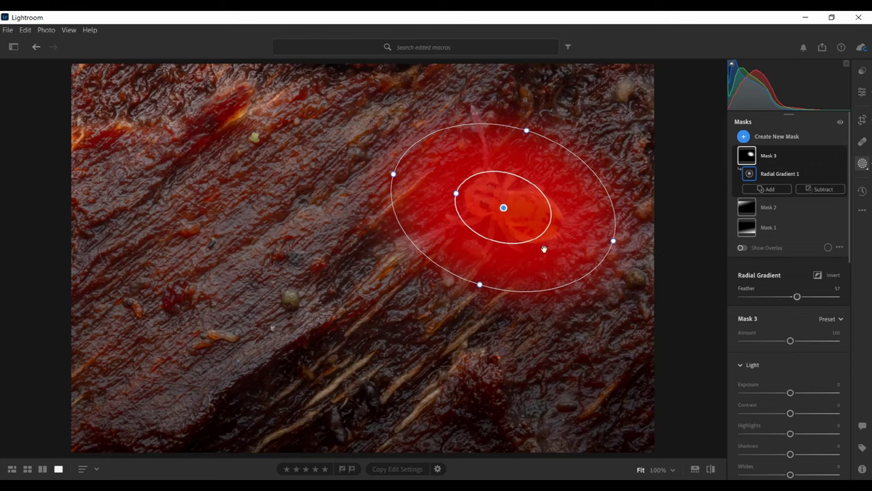
left_click_drag(788, 397, 793, 398)
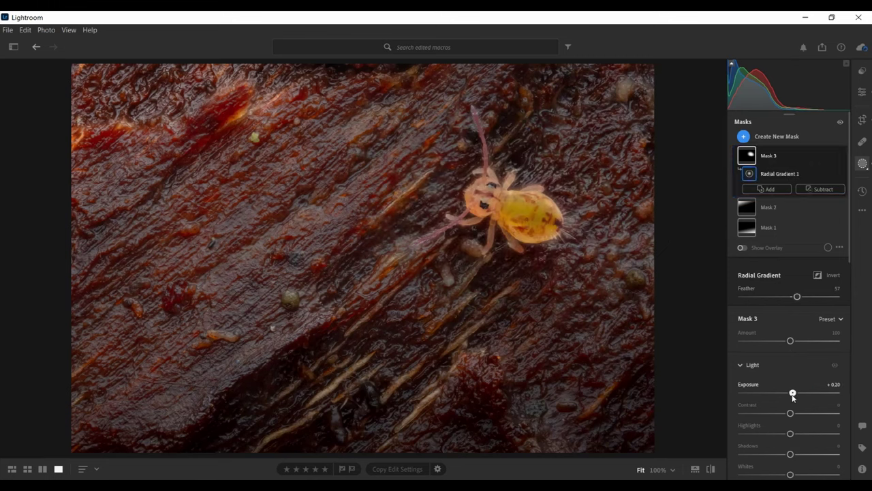
left_click_drag(790, 475, 797, 475)
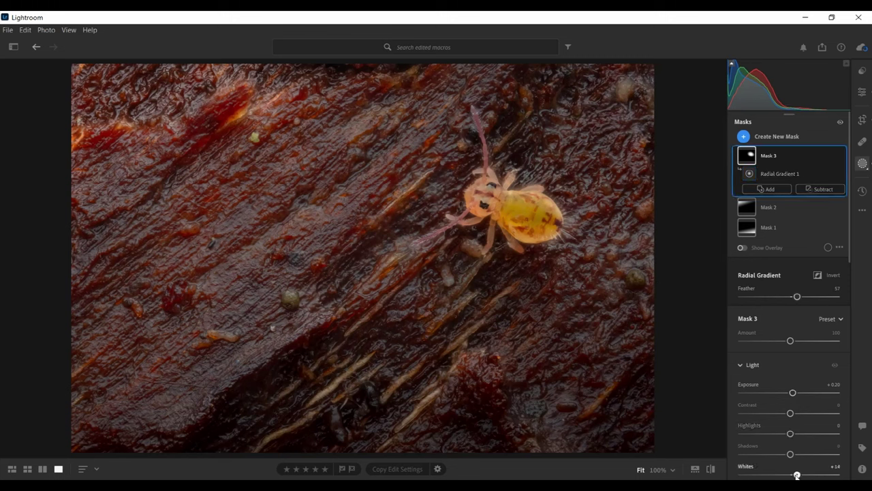
left_click_drag(790, 413, 797, 415)
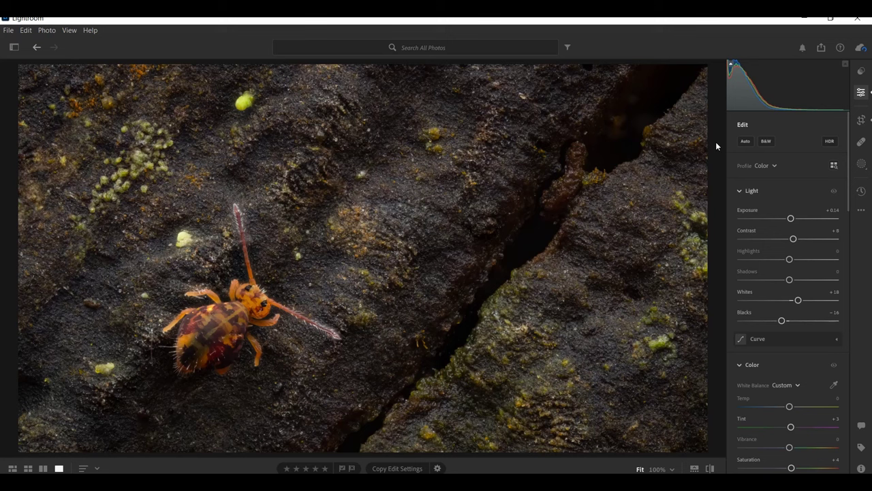
Darken the lower-right part of the second springtail photo with a diagonal linear gradient mask: exposure −0.68, whites +22, blacks −13.
key("m")
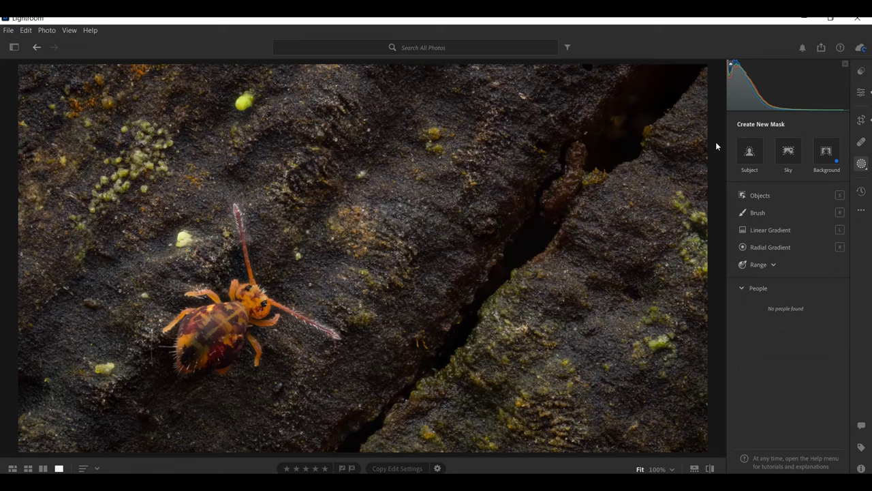
key("l")
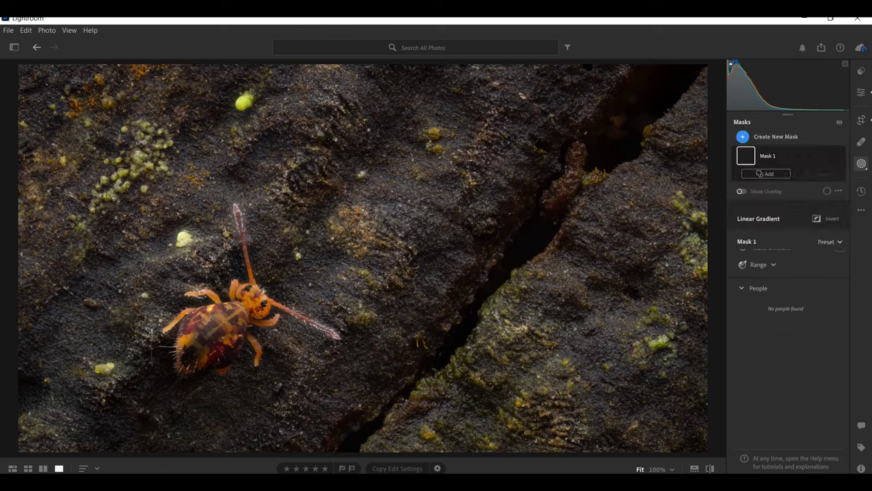
left_click_drag(484, 385, 413, 211)
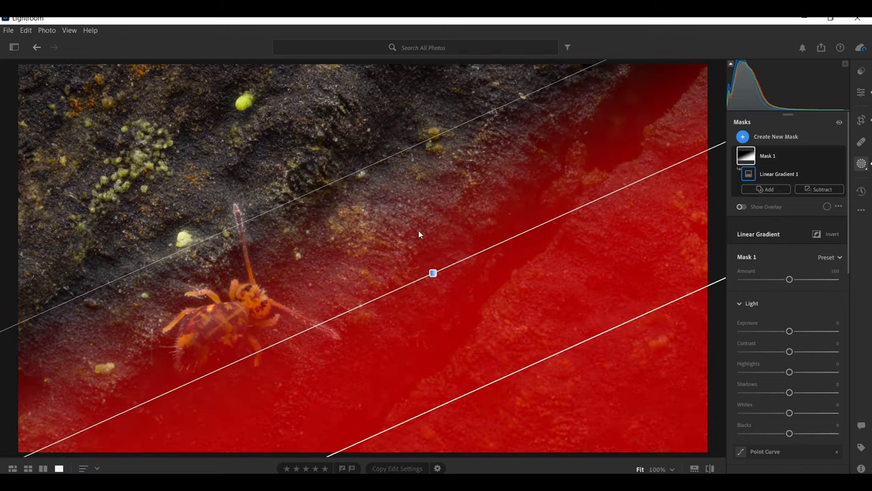
left_click_drag(432, 273, 477, 321)
left_click_drag(650, 266, 646, 230)
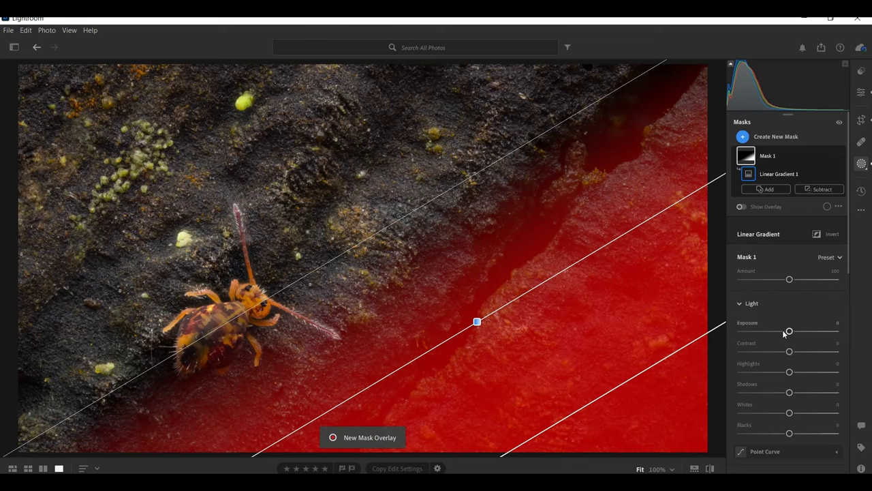
left_click_drag(785, 332, 781, 331)
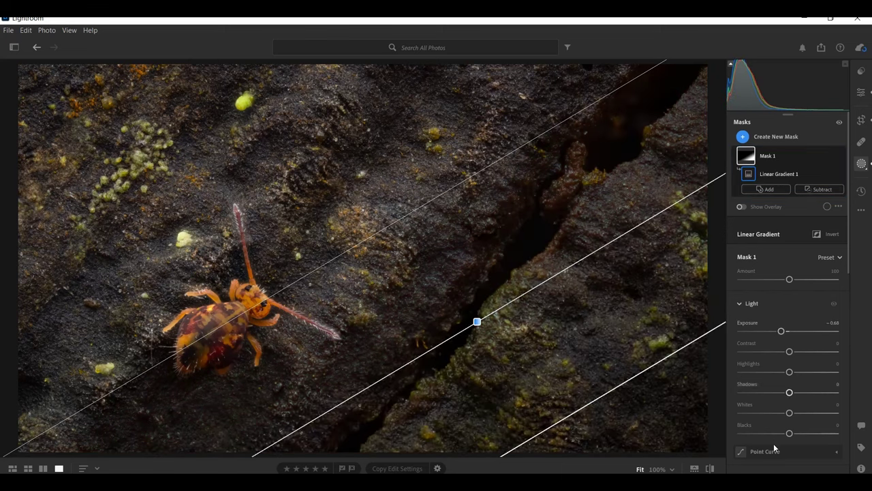
left_click_drag(788, 432, 800, 412)
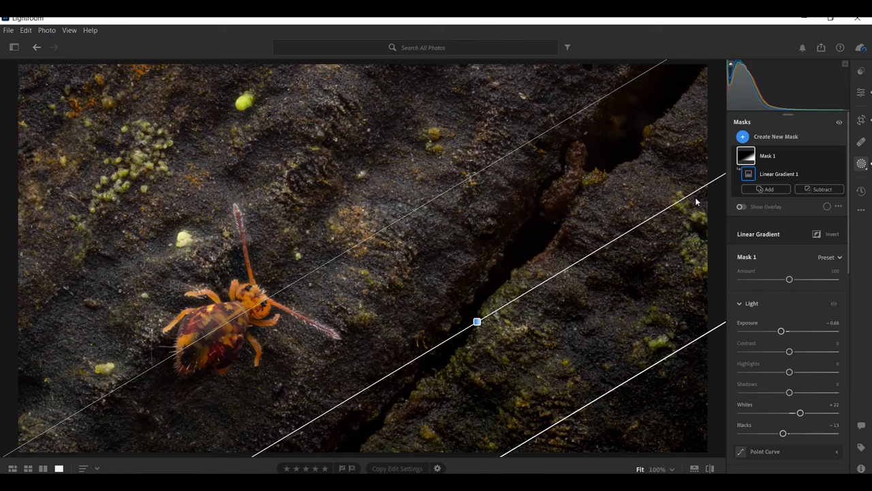
Brighten the upper-middle edge of the photo with a wide radial gradient mask: exposure +0.76, highlights −7, whites +10.
left_click(743, 136)
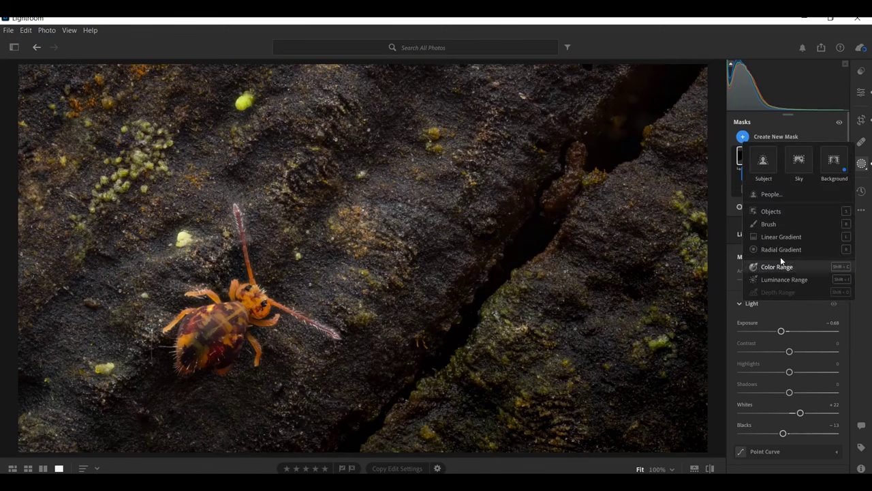
left_click(782, 249)
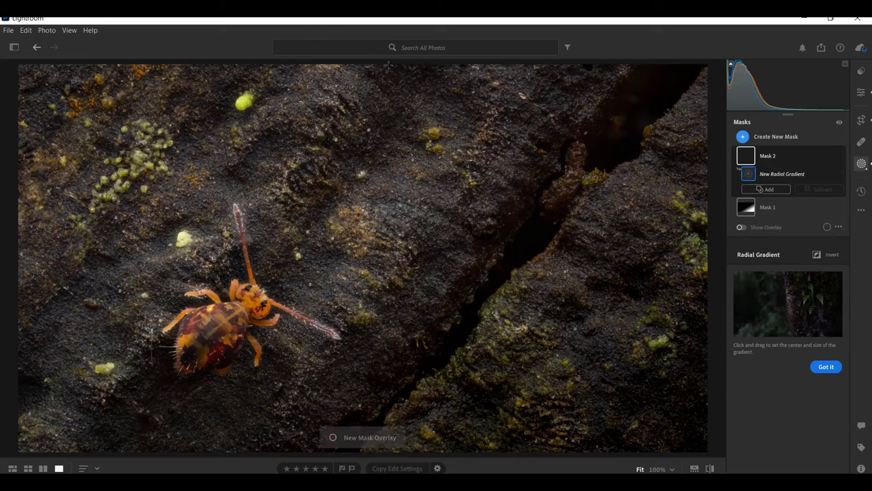
left_click_drag(388, 65, 171, 233)
left_click_drag(351, 155, 356, 125)
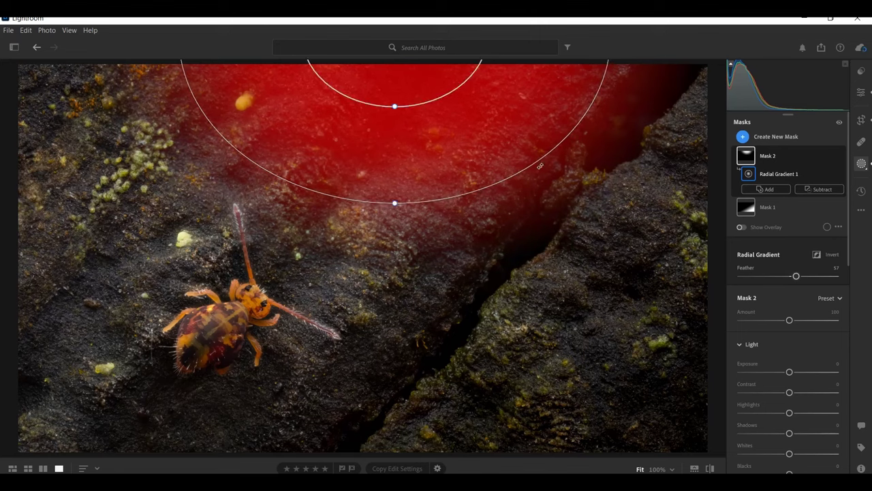
left_click_drag(789, 372, 800, 372)
left_click_drag(789, 454, 794, 453)
left_click_drag(793, 412, 785, 411)
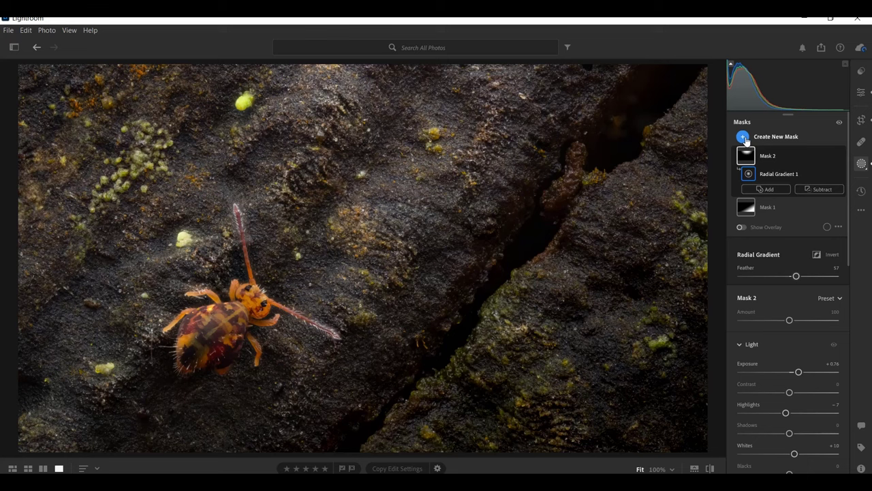
Create a third mask from a large radial gradient around the springtail and invert it to cover the surroundings.
left_click(743, 137)
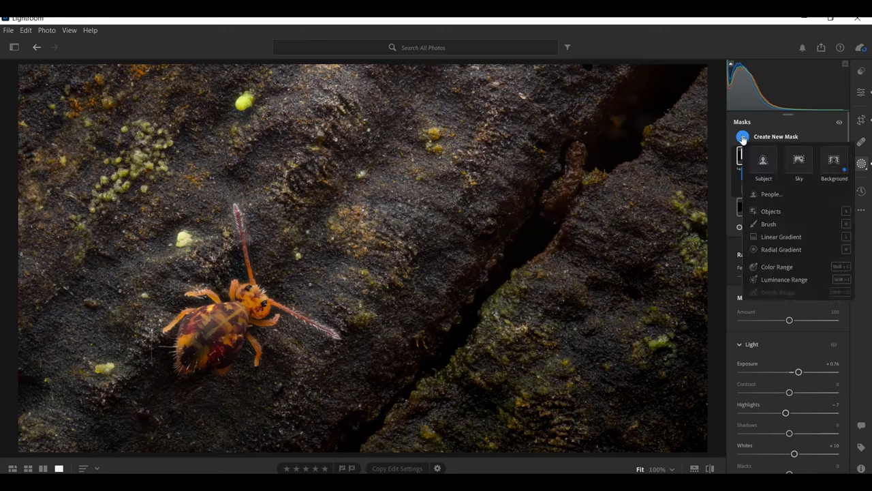
left_click(773, 250)
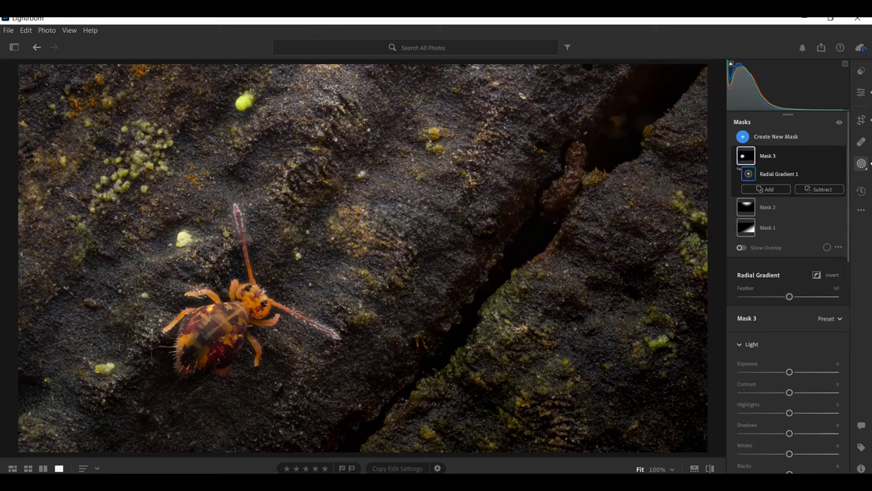
left_click_drag(60, 92, 375, 455)
left_click_drag(57, 93, 39, 74)
left_click_drag(217, 251, 220, 244)
left_click(816, 275)
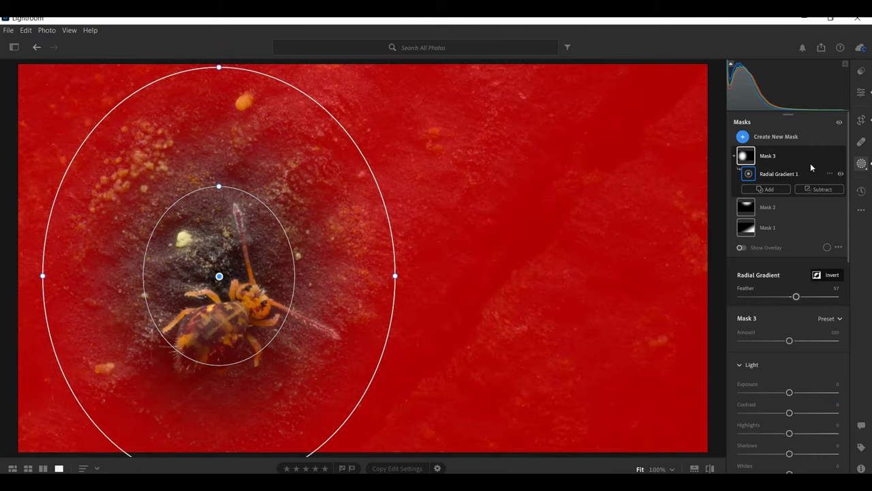
Subtract a linear gradient from the third mask so it covers only the area along the photo's left side.
left_click(819, 190)
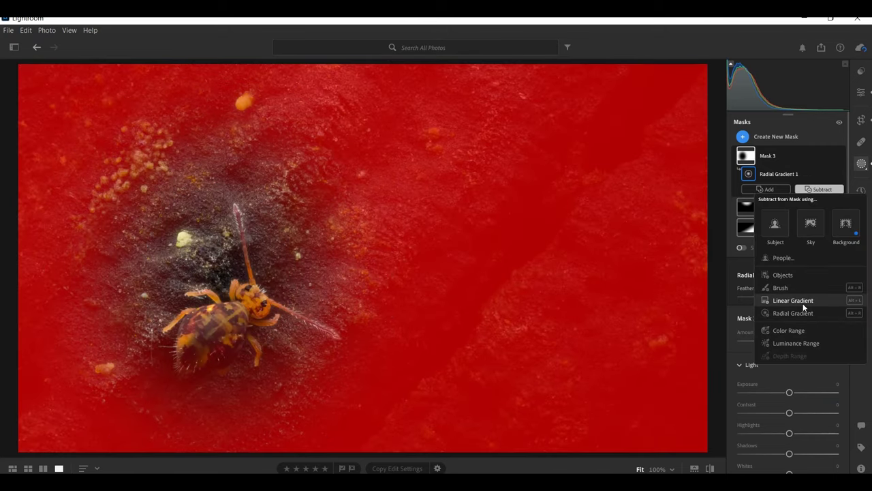
left_click(803, 301)
left_click_drag(218, 275, 152, 292)
left_click_drag(104, 318, 88, 326)
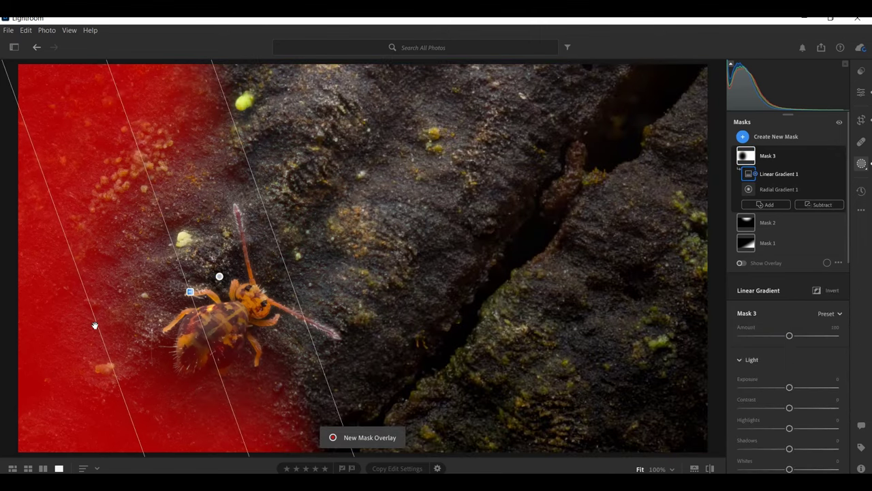
mouse_move(214, 297)
left_mouse_down()
mouse_move(181, 293)
mouse_move(223, 286)
left_mouse_up()
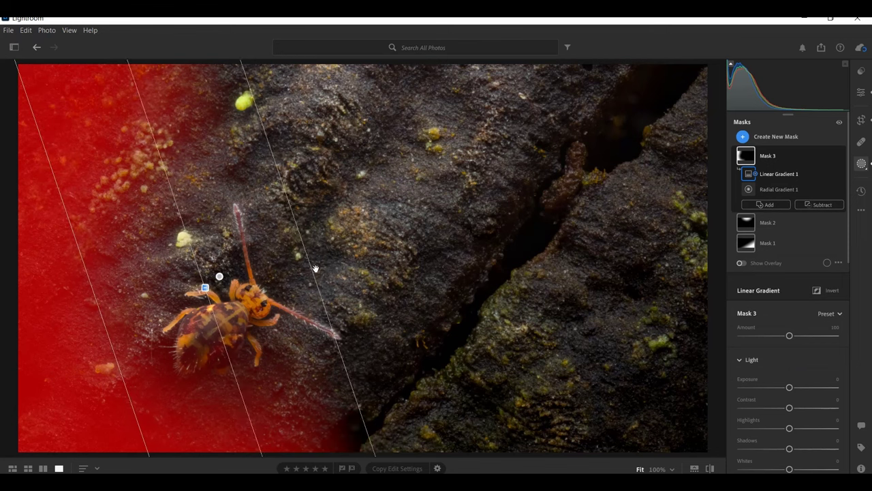
Darken the third mask's area with exposure −0.72, whites +17 and blacks −4.
left_click(781, 388)
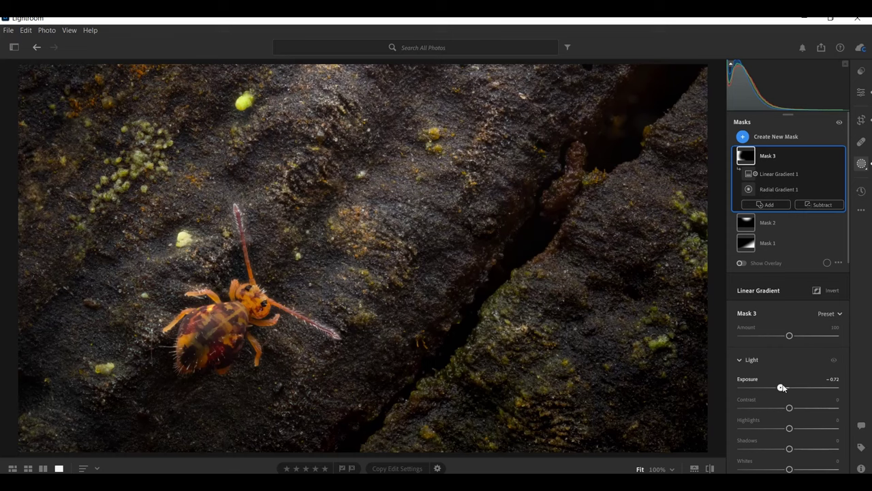
scroll(784, 402, "down", 2)
left_click_drag(789, 425, 799, 427)
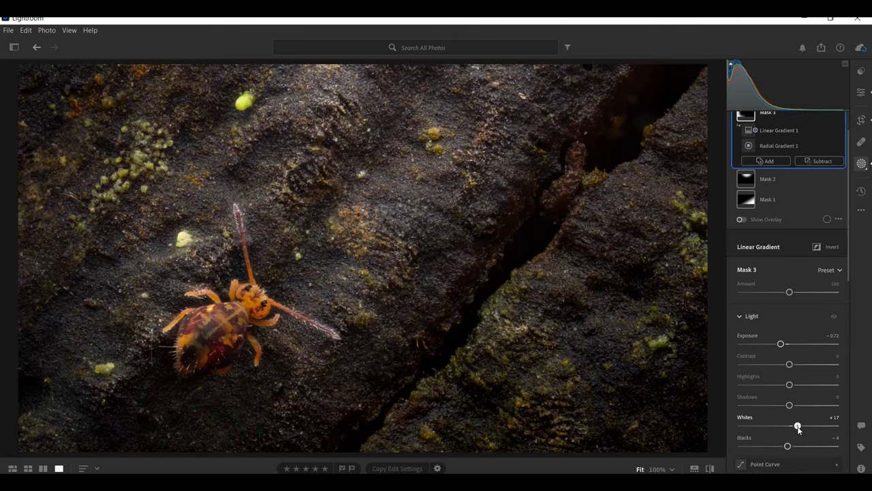
scroll(806, 270, "up", 2)
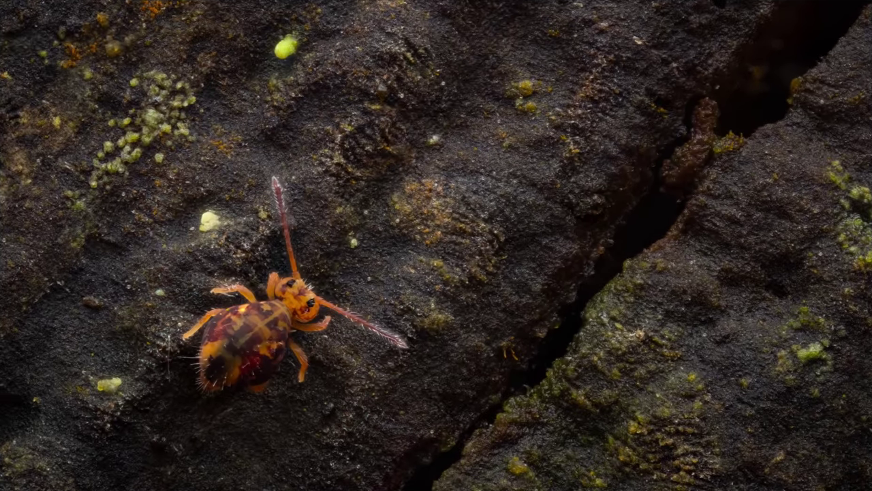